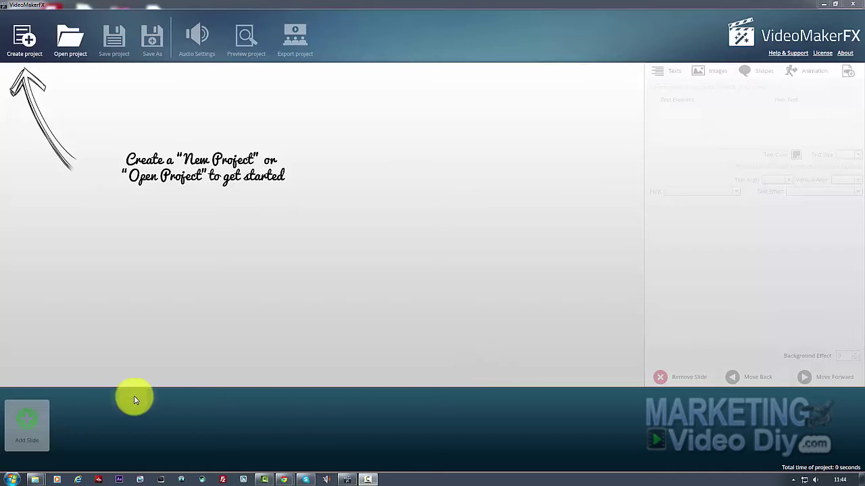
Start a new VideoMakerFX project to bring up the project-name prompt
click(23, 39)
text(sample)
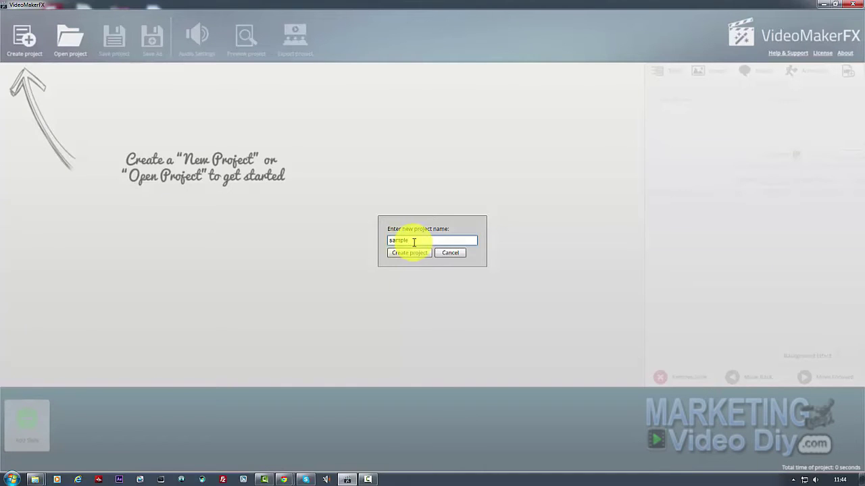
Create project 'sample' with a 30sec Video Clip Supporting Slides layout as its first slide
click(400, 254)
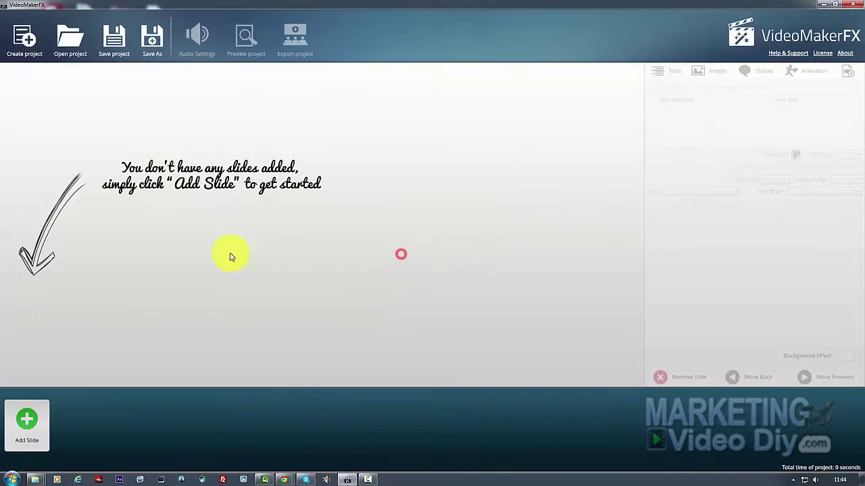
click(25, 418)
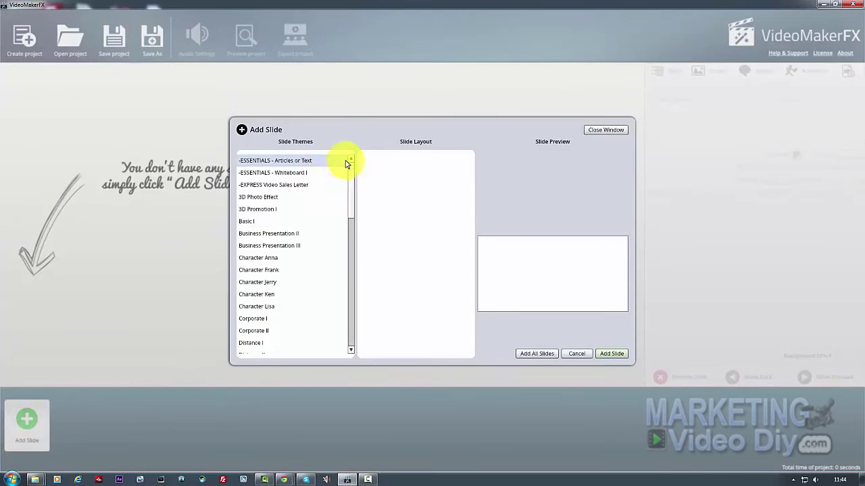
drag(351, 168, 351, 276)
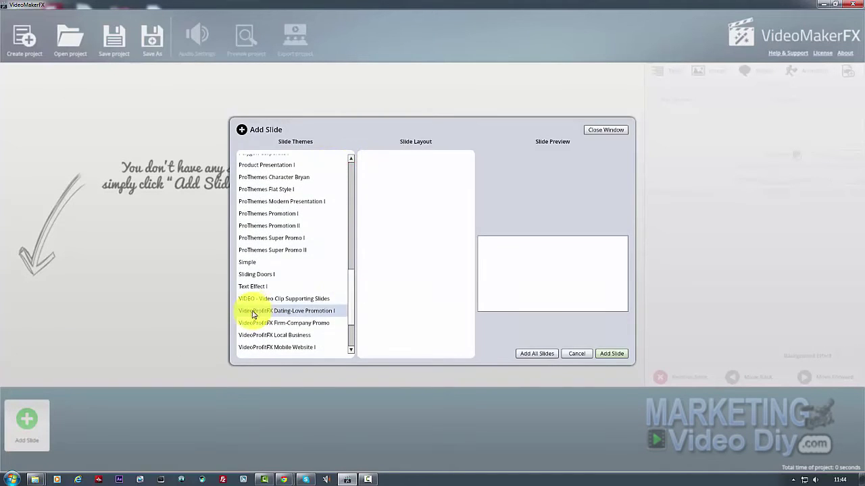
click(314, 301)
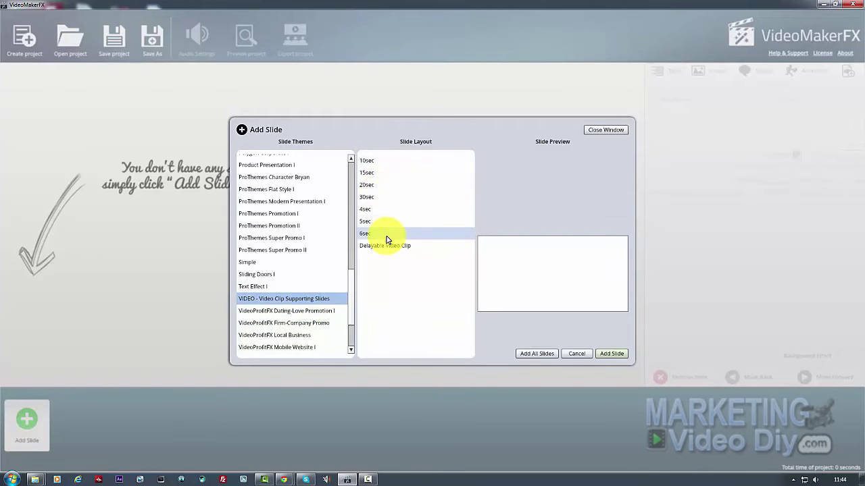
click(386, 197)
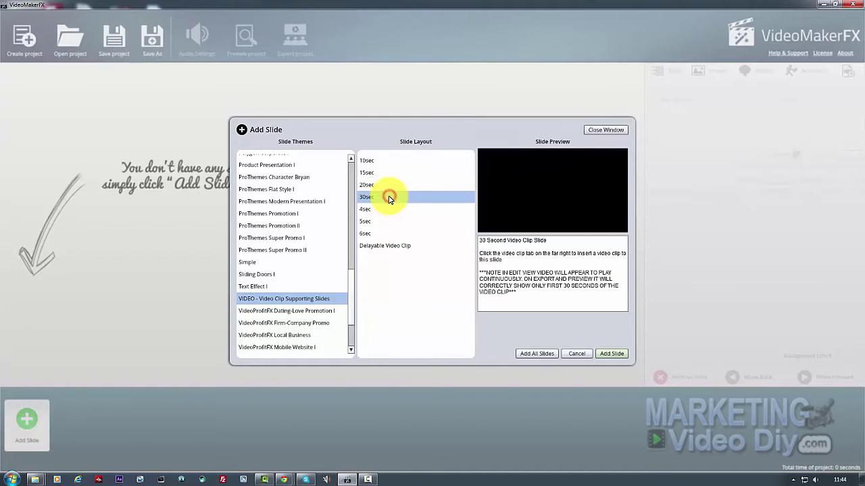
click(611, 354)
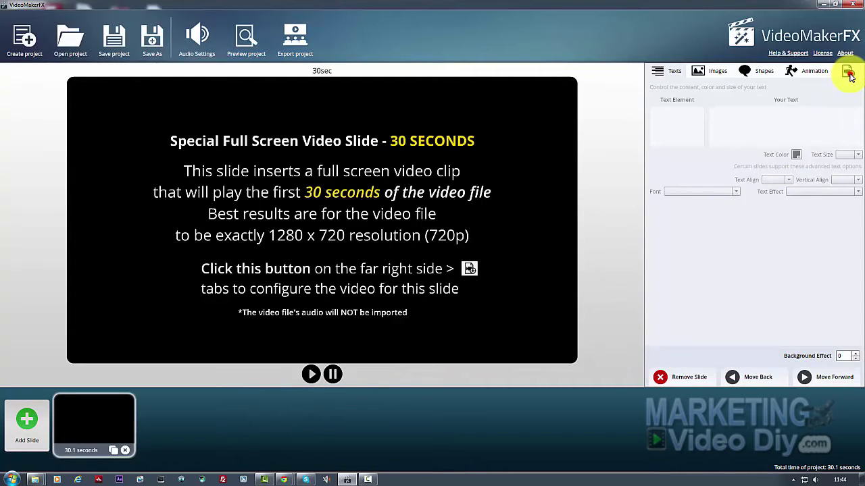
Load 'How to create a download' from the Videos library into the slide's video area
click(848, 72)
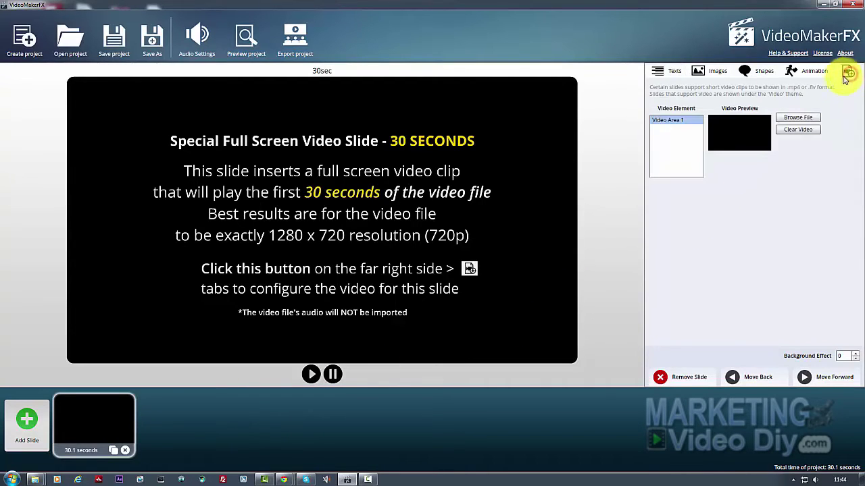
click(792, 119)
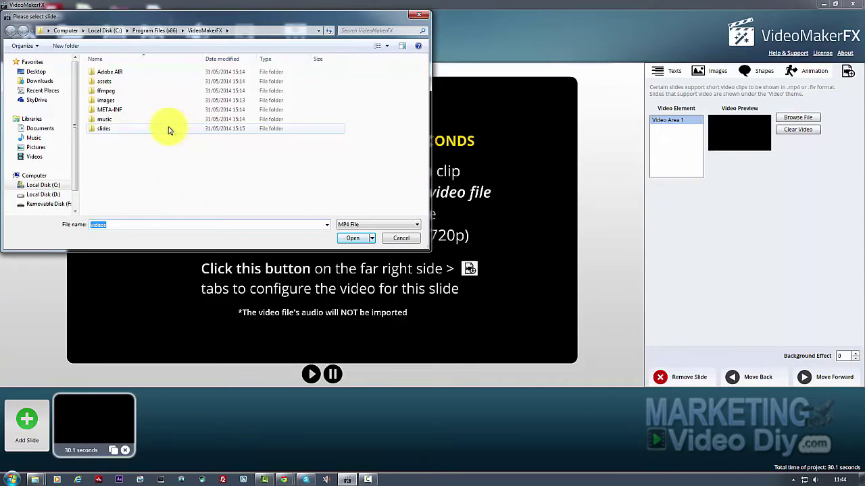
click(37, 156)
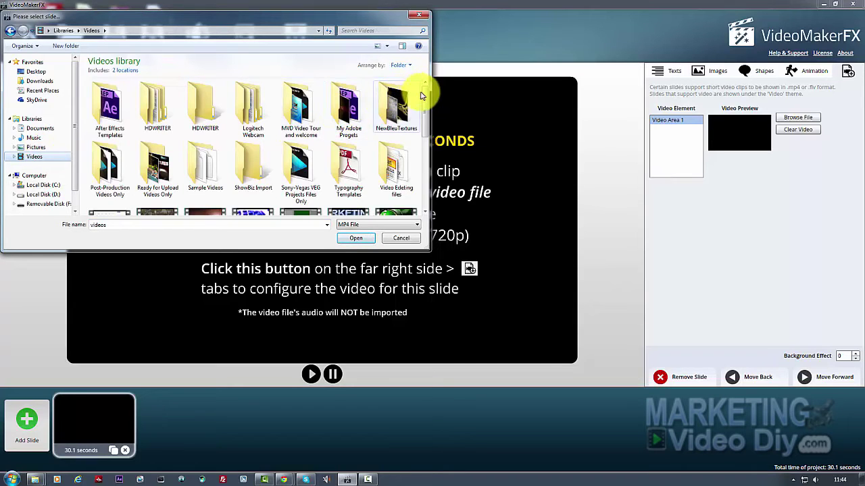
drag(424, 96, 420, 125)
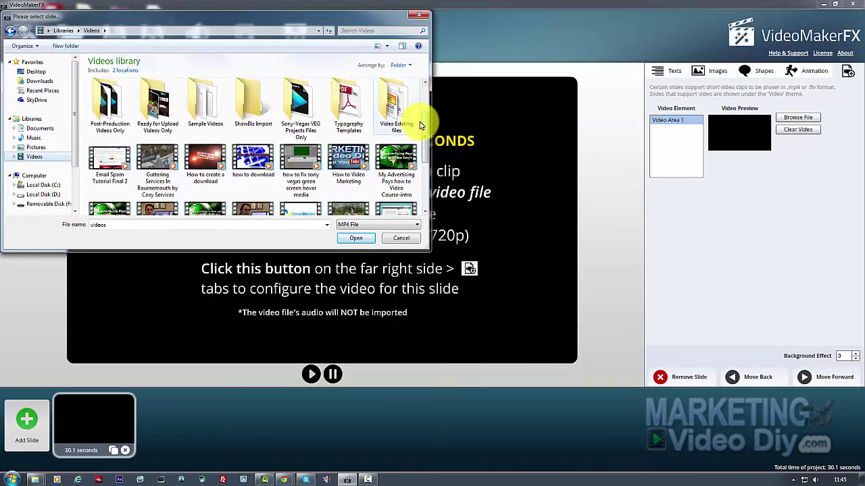
scroll(425, 126, down, 1)
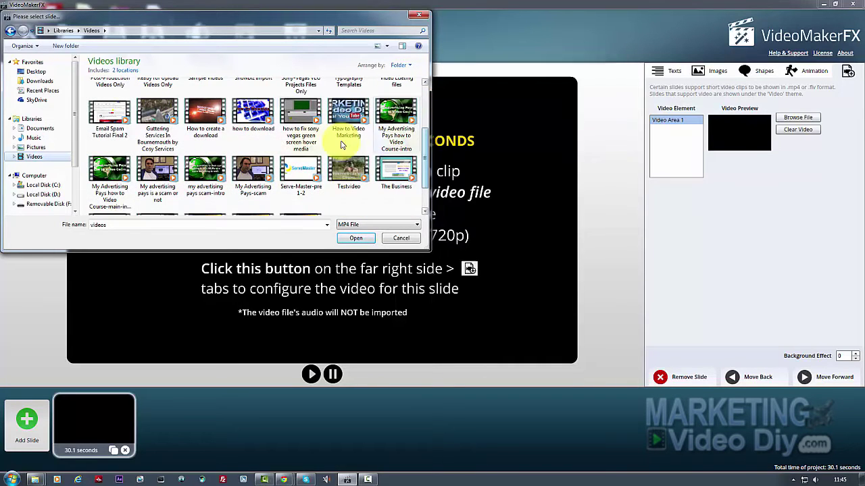
click(198, 115)
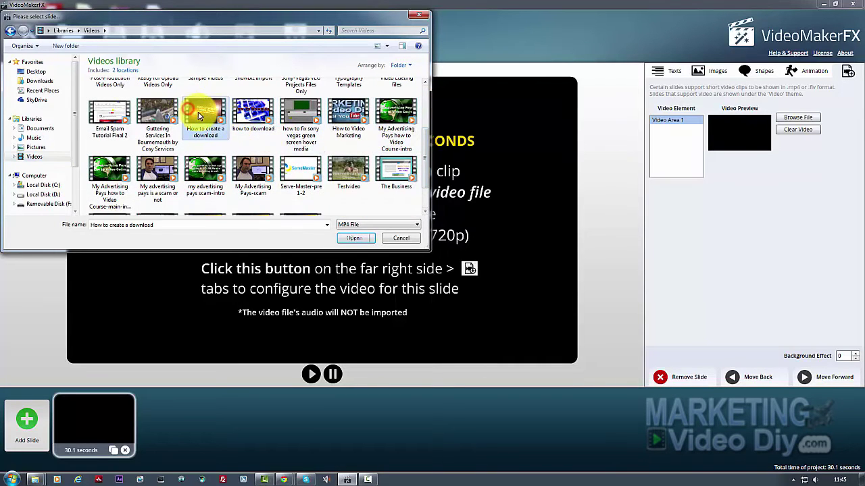
click(346, 238)
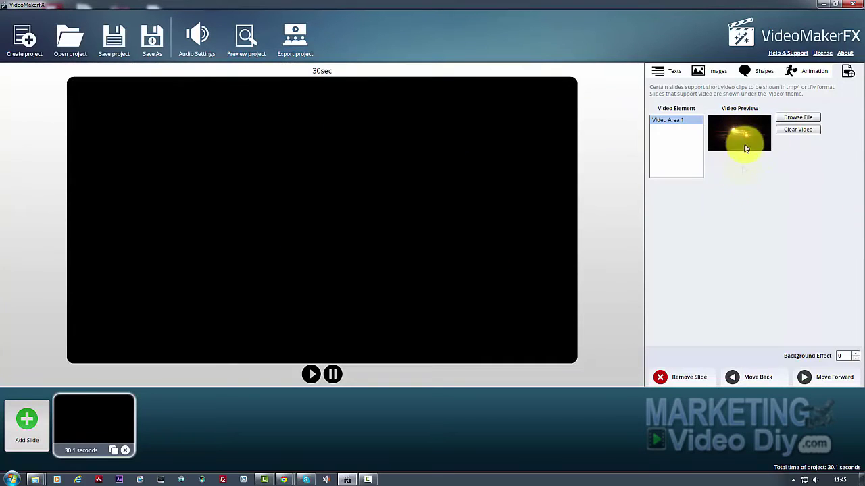
Play the 30-second slide to confirm the imported clip runs in the canvas
click(310, 376)
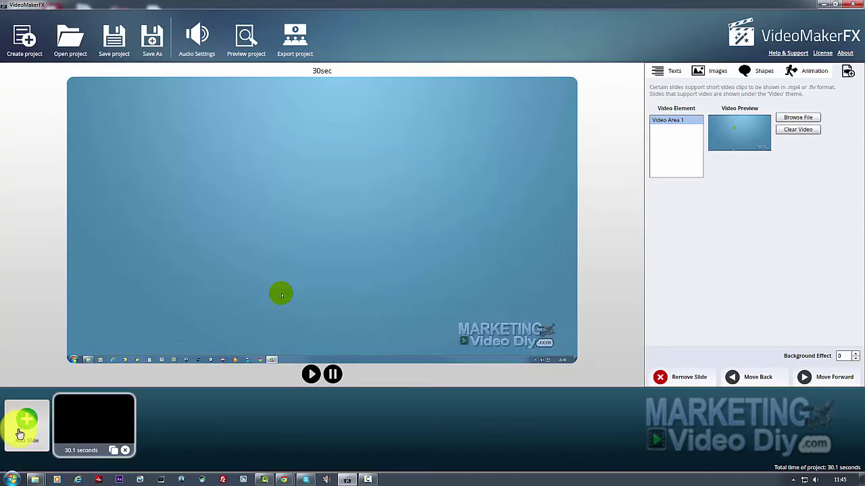
Add Fun Presentation I 'Slide 2 – What we offer' as the second slide, totalling 39.8 seconds
click(22, 423)
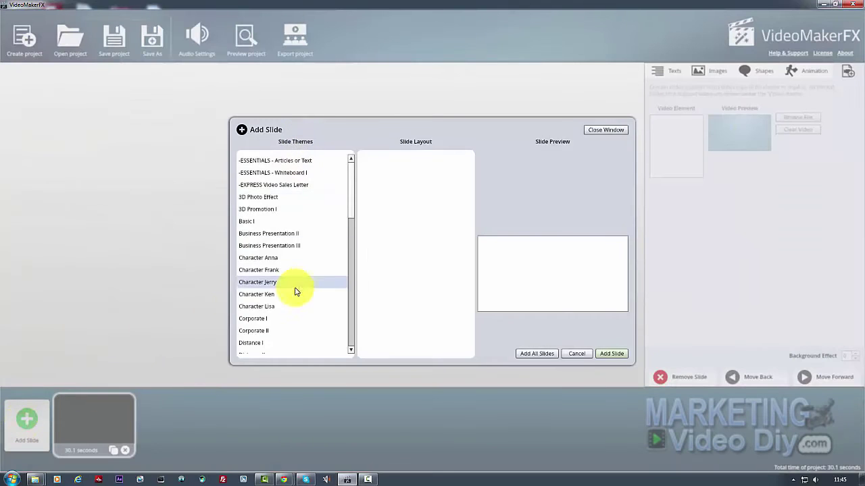
click(293, 281)
click(407, 161)
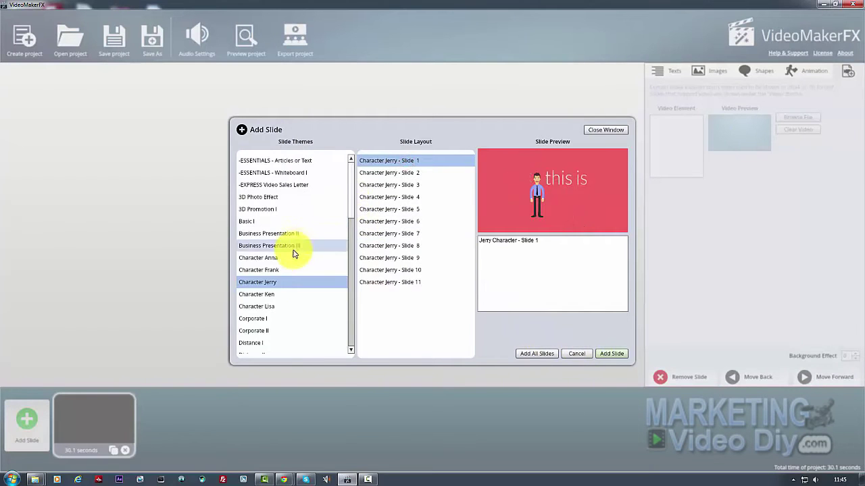
scroll(348, 182, down, 2)
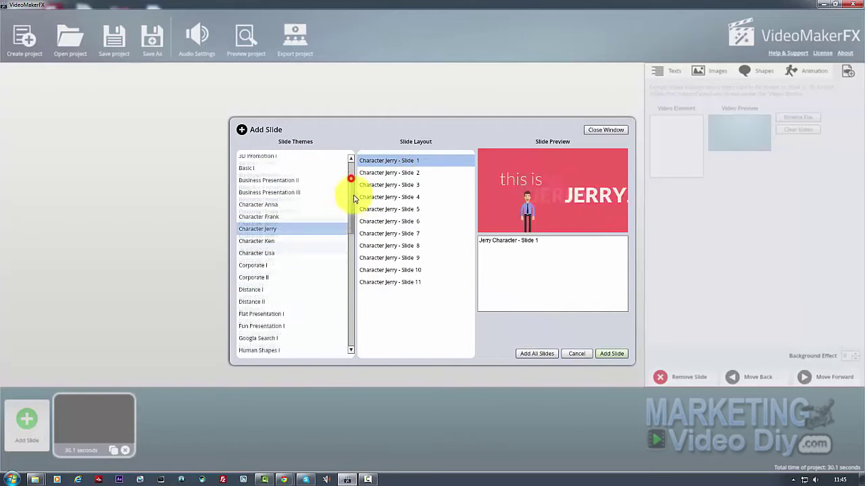
scroll(352, 196, down, 1)
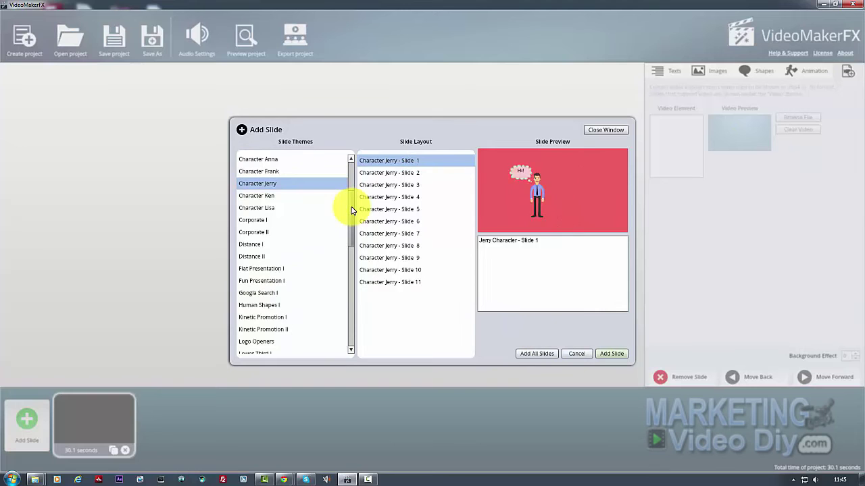
drag(351, 210, 353, 214)
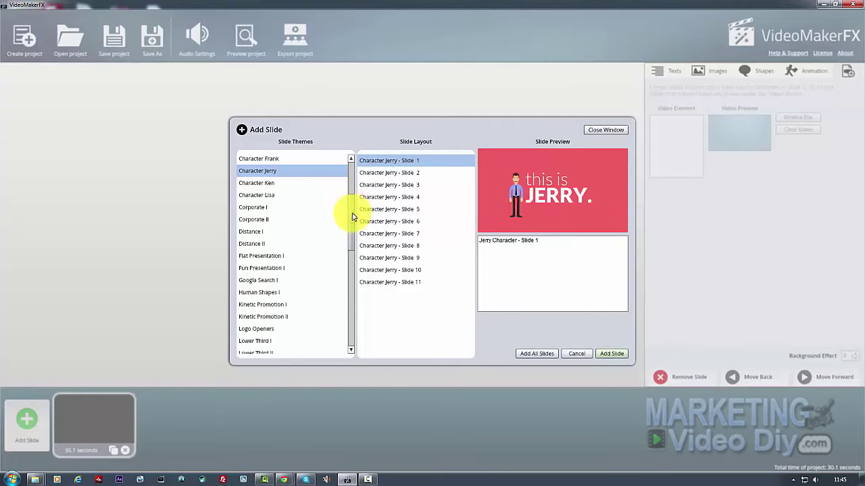
click(305, 268)
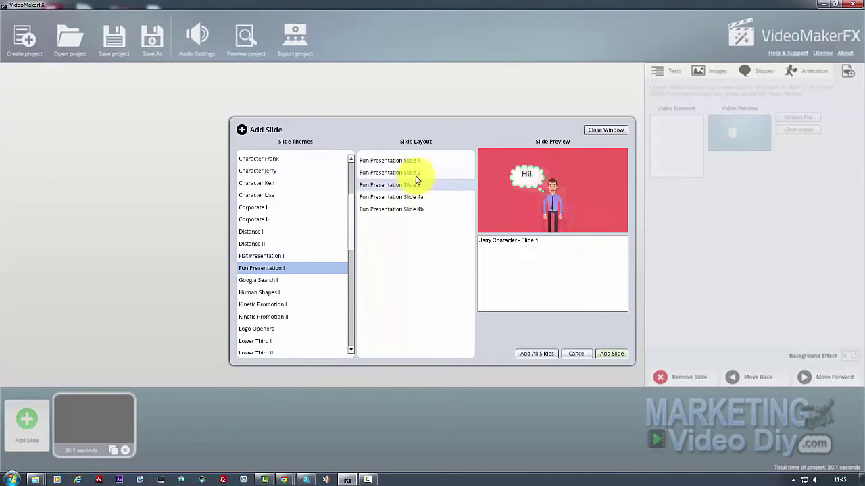
click(411, 160)
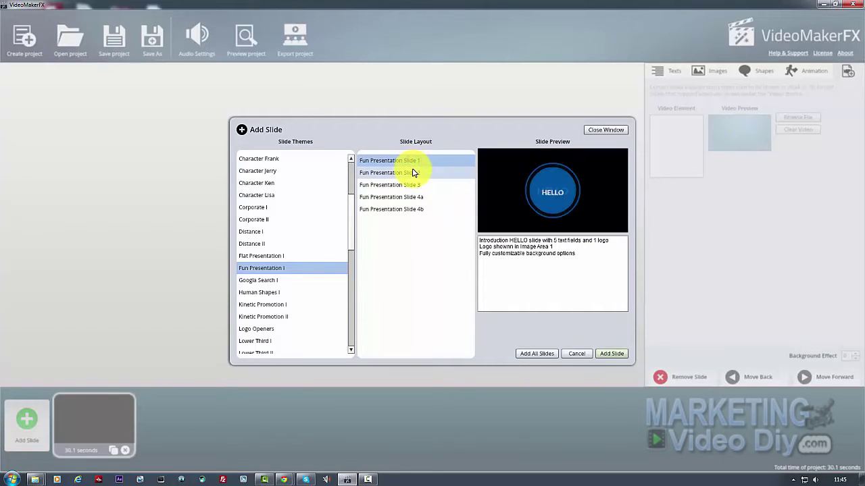
click(413, 173)
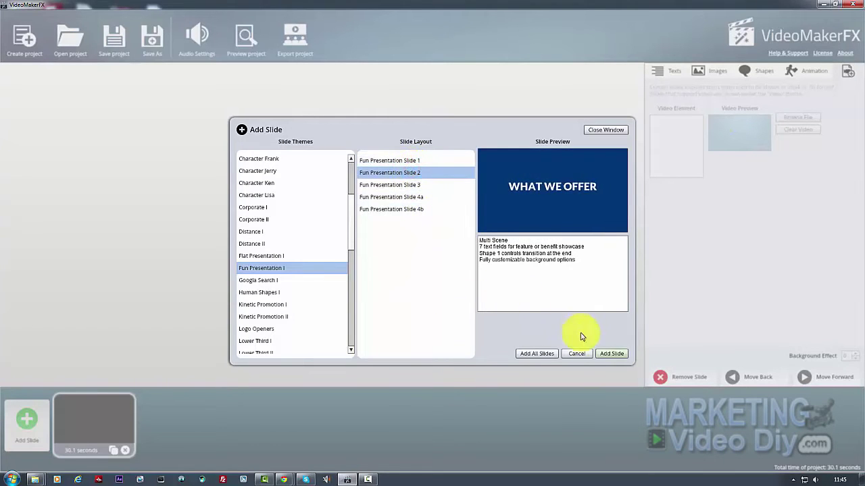
click(612, 353)
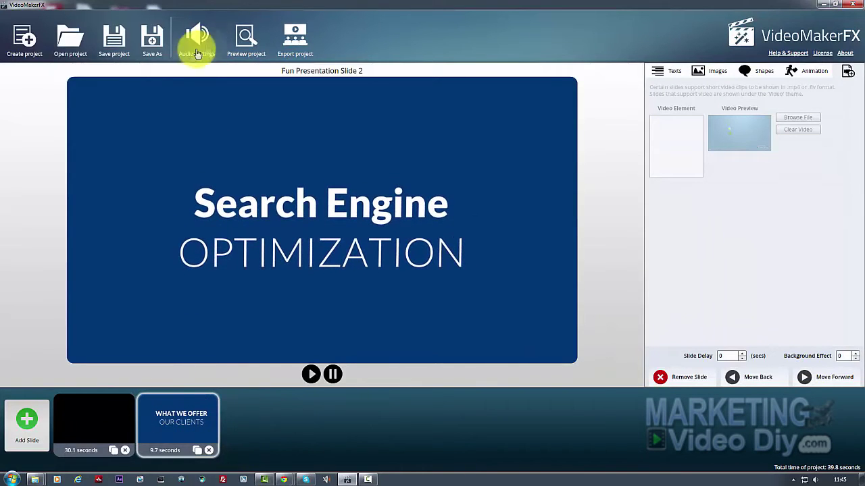
Preview the two-slide, 39.8-second project from start to finish
click(245, 37)
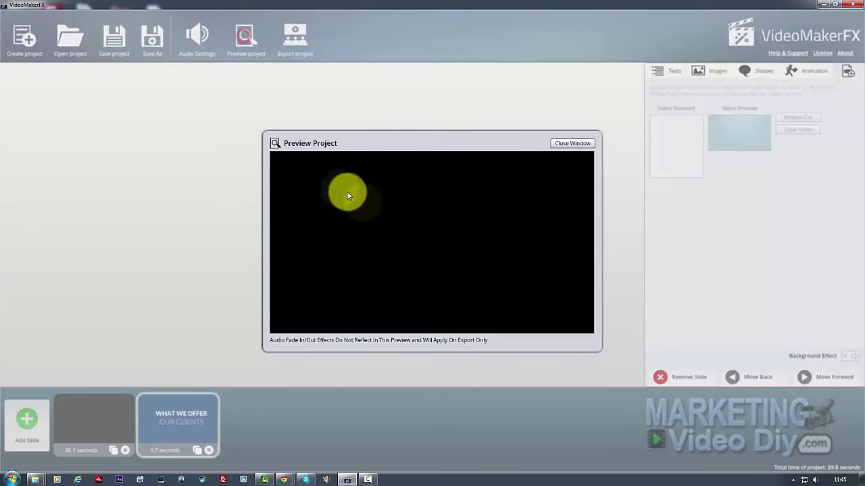